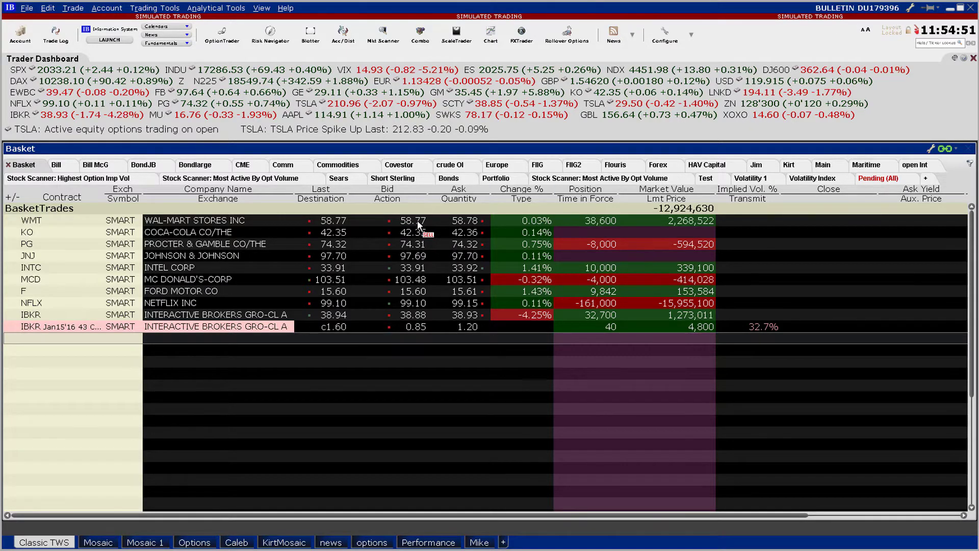
Create unsent day market orders to sell 1,000 WMT and to buy 1,000 KO.
left_click(418, 224)
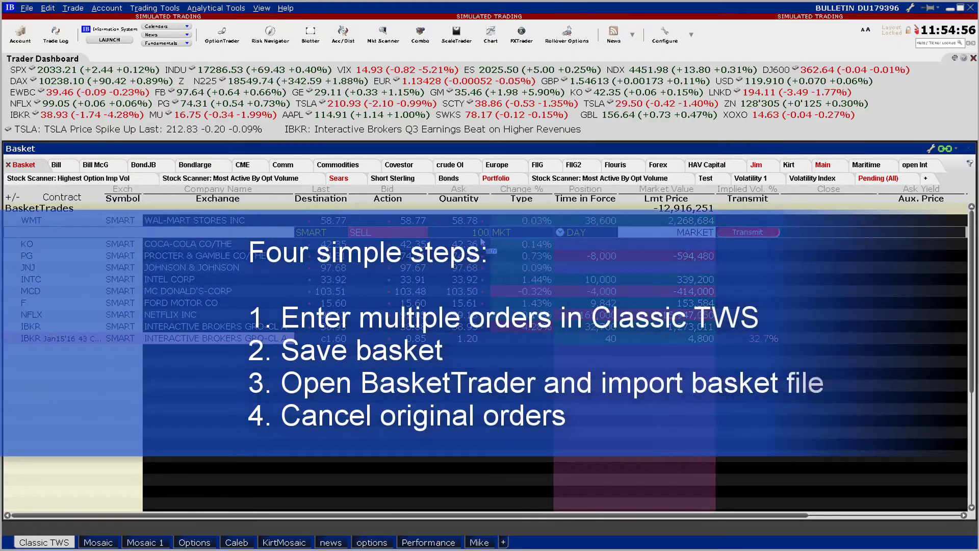
left_click(472, 232)
left_click(502, 186)
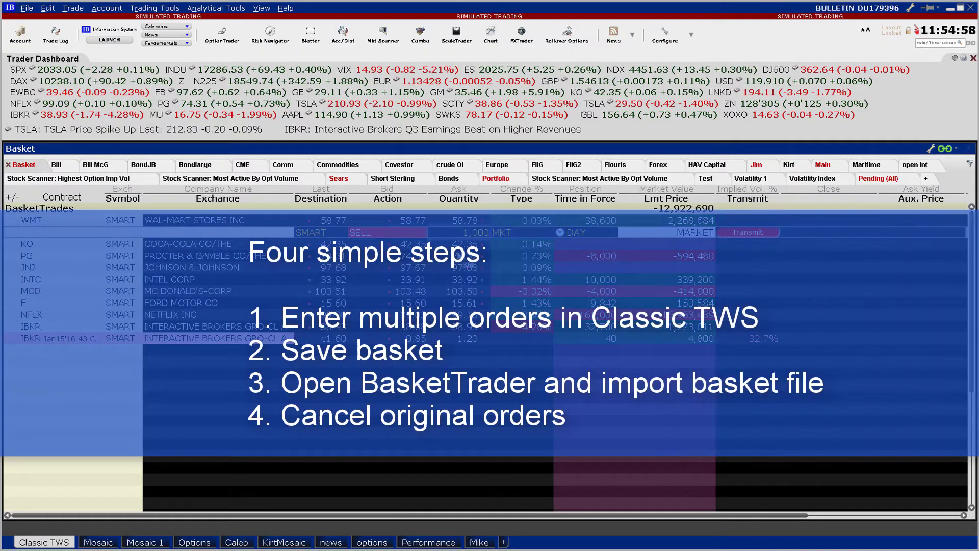
left_click(461, 244)
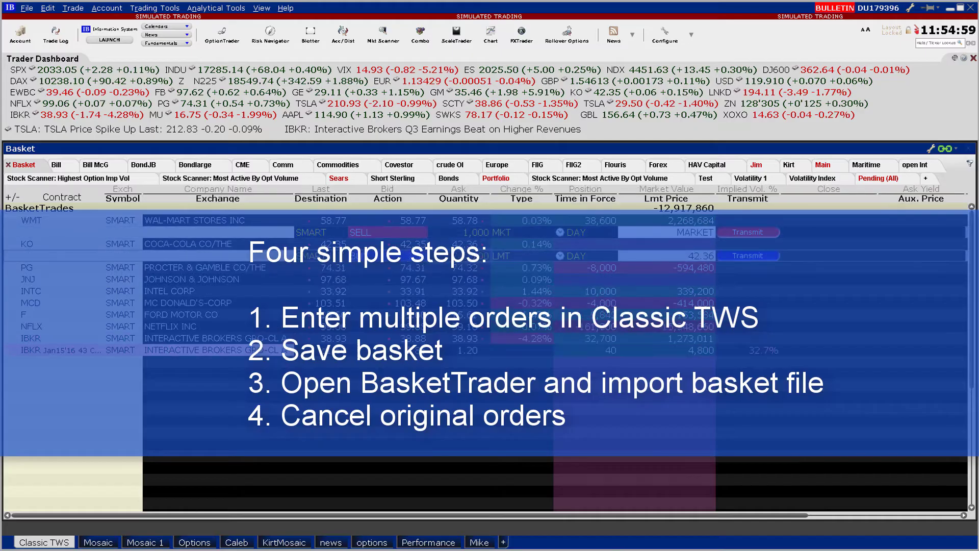
left_click(511, 259)
left_click(505, 268)
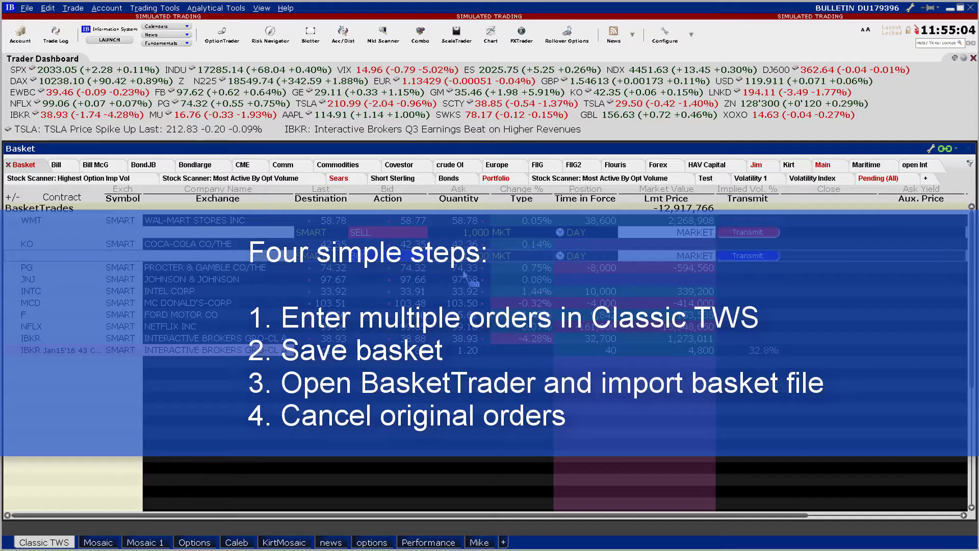
Create an unsent day market order to buy 1,000 shares of PG.
left_click(465, 270)
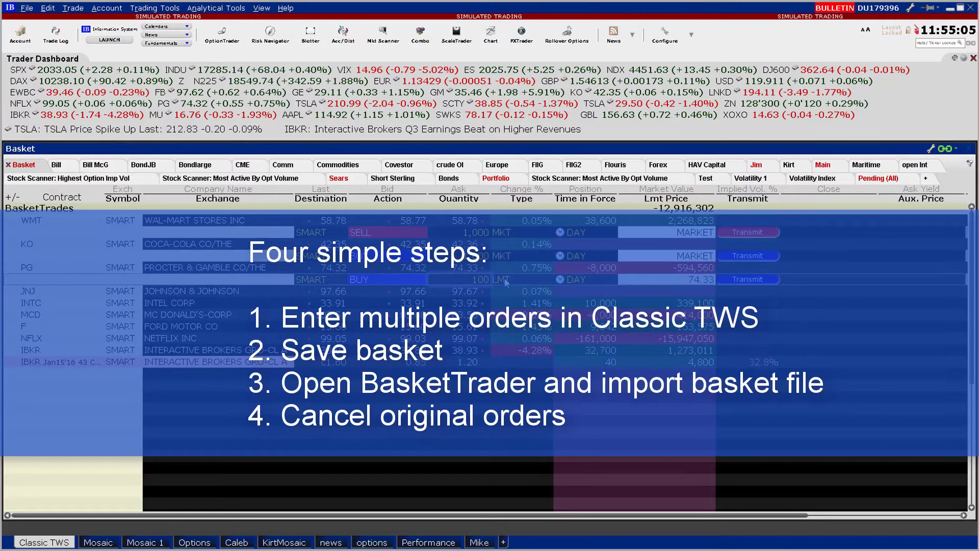
left_click(485, 279)
left_click(513, 235)
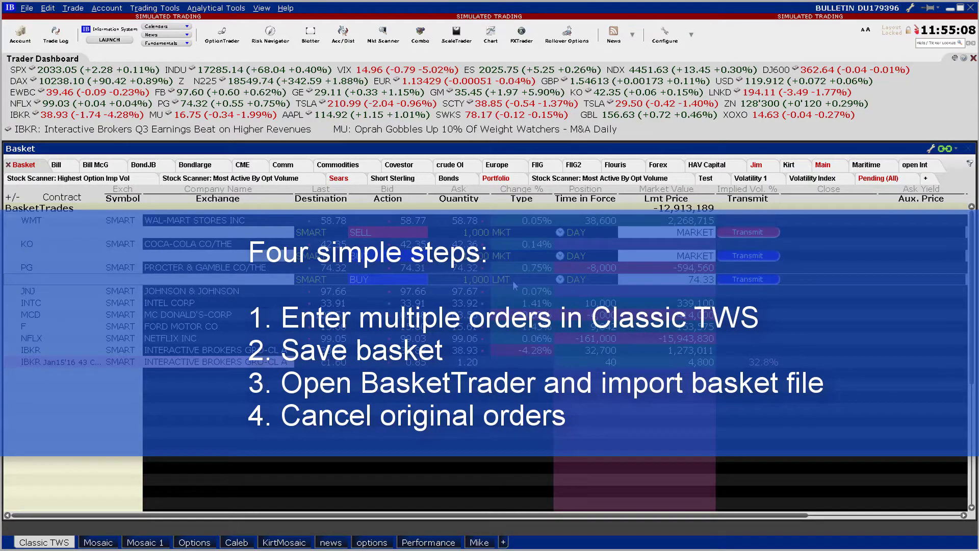
left_click(515, 279)
left_click(515, 293)
Create an unsent day market order to sell 500 shares of JNJ.
left_click(426, 295)
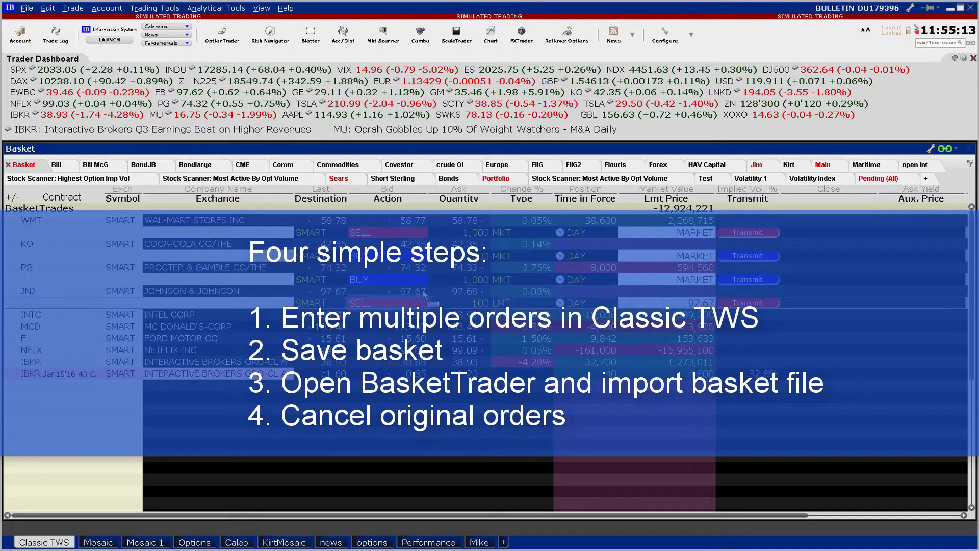
left_click(515, 303)
left_click(515, 329)
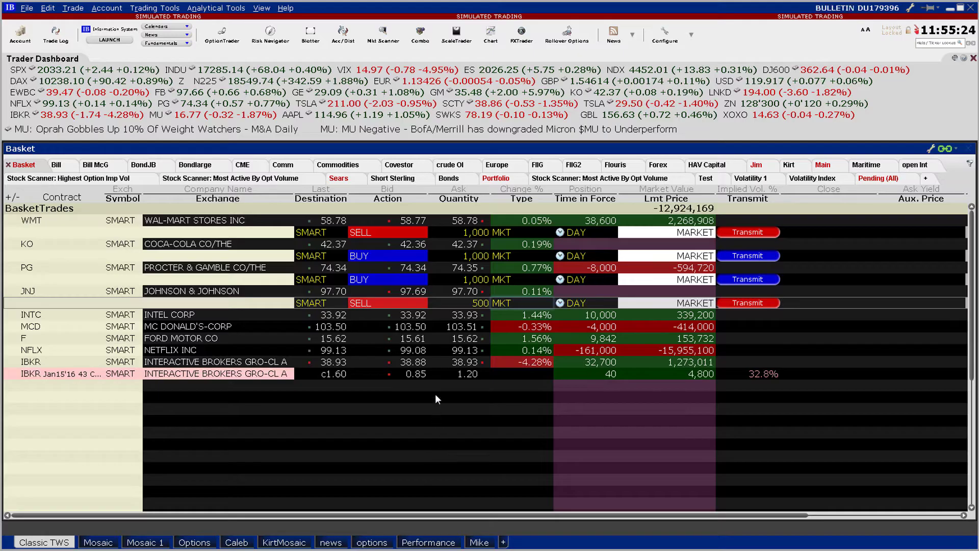
Create a limit order to sell 10,000 INTC, routed to IBALGO with the VWAP strategy.
left_click(424, 316)
left_click(321, 327)
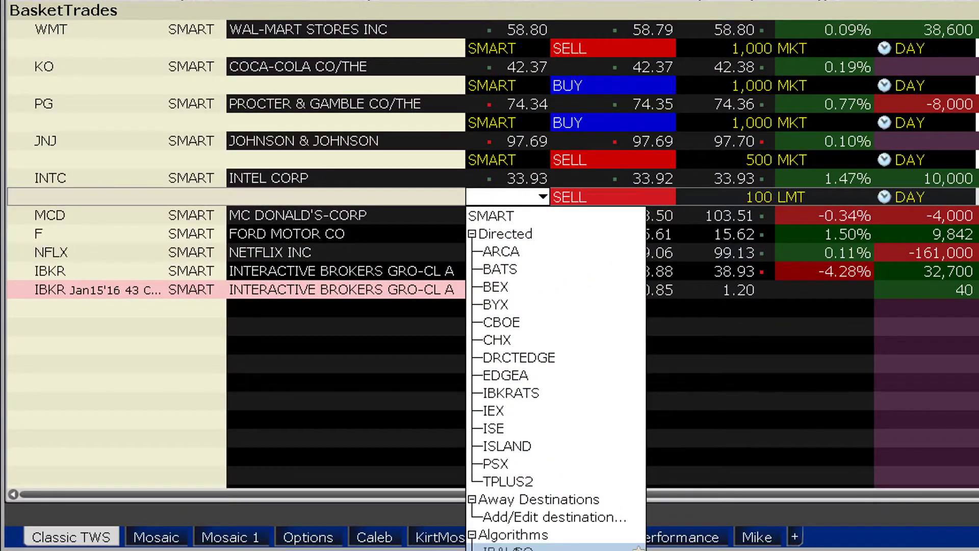
left_click(514, 549)
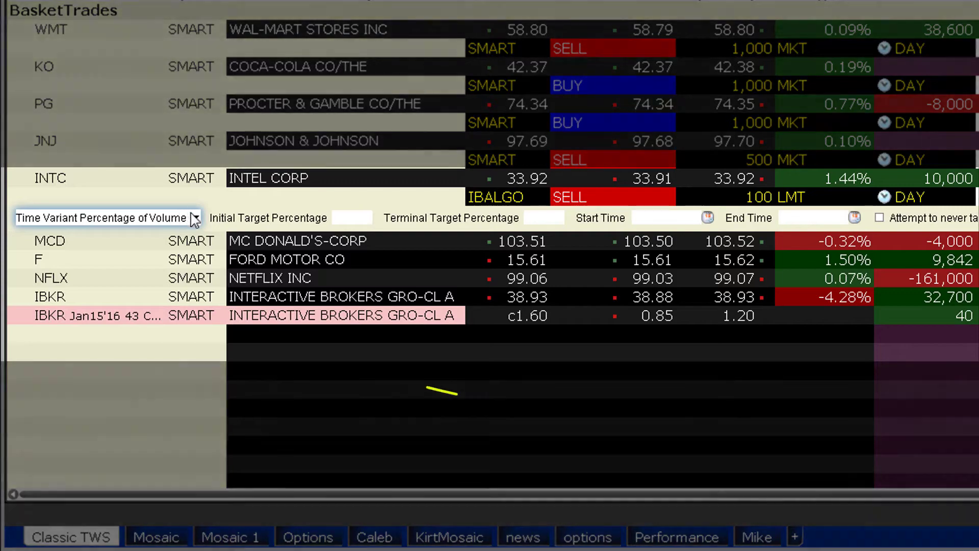
left_click(193, 218)
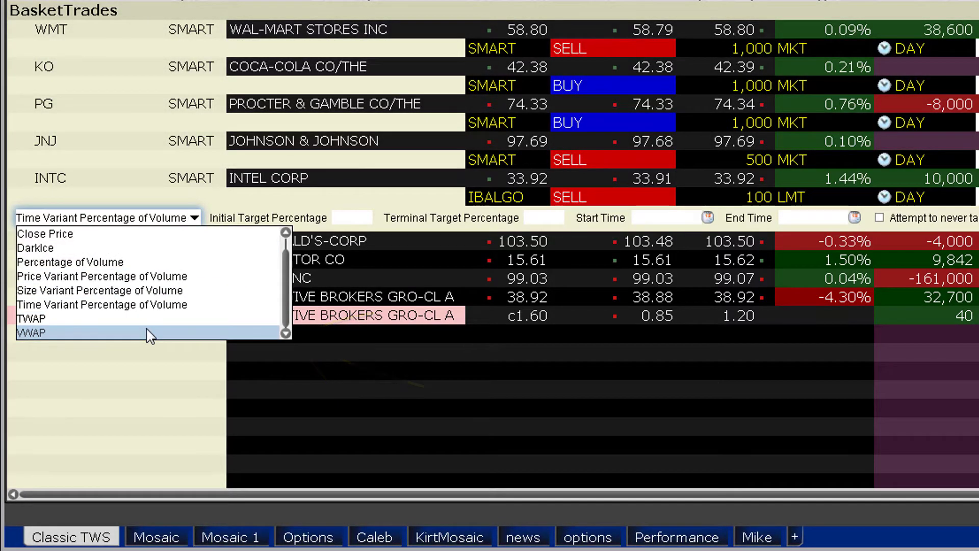
left_click(146, 333)
left_click(748, 198)
left_click(801, 103)
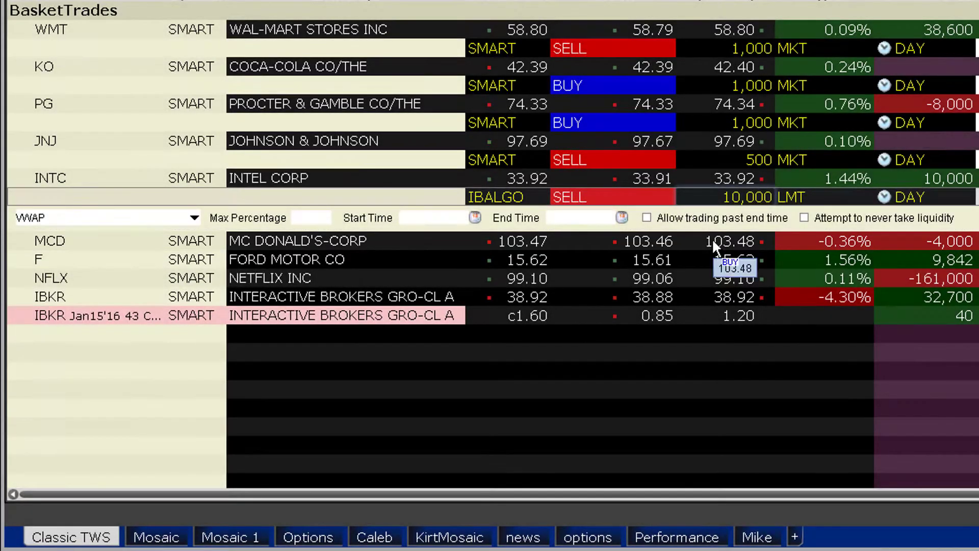
Create a limit order to buy 900 MCD and attach bracket orders to it.
left_click(712, 237)
right_click(657, 260)
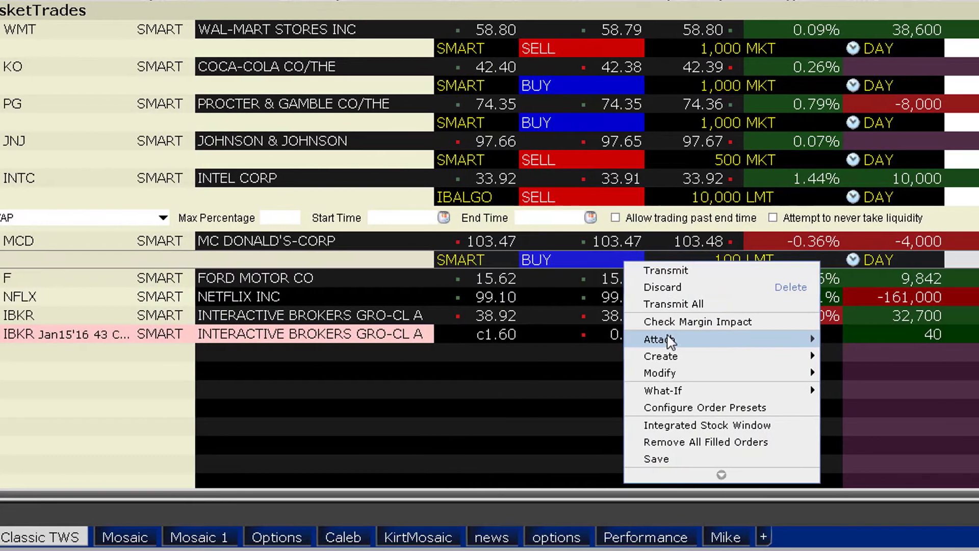
mouse_move(702, 347)
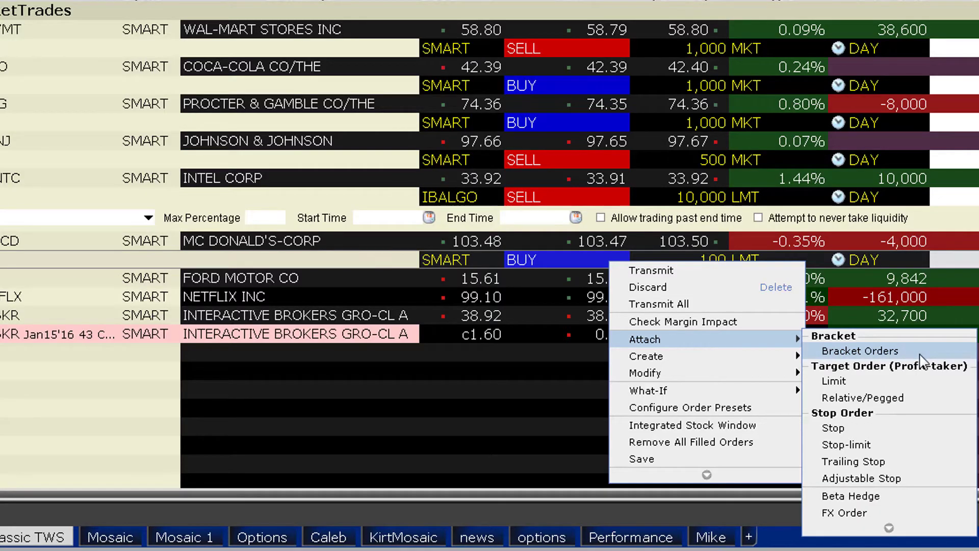
left_click(860, 351)
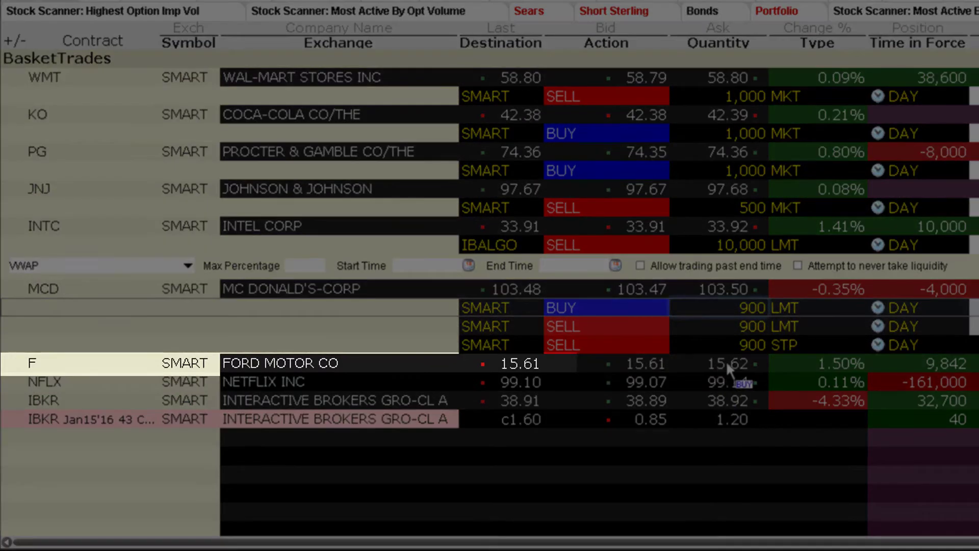
Create a limit order to buy 100 Ford shares and add 3 scale orders with a price decrement of 0.05.
left_click(727, 364)
left_click(726, 363)
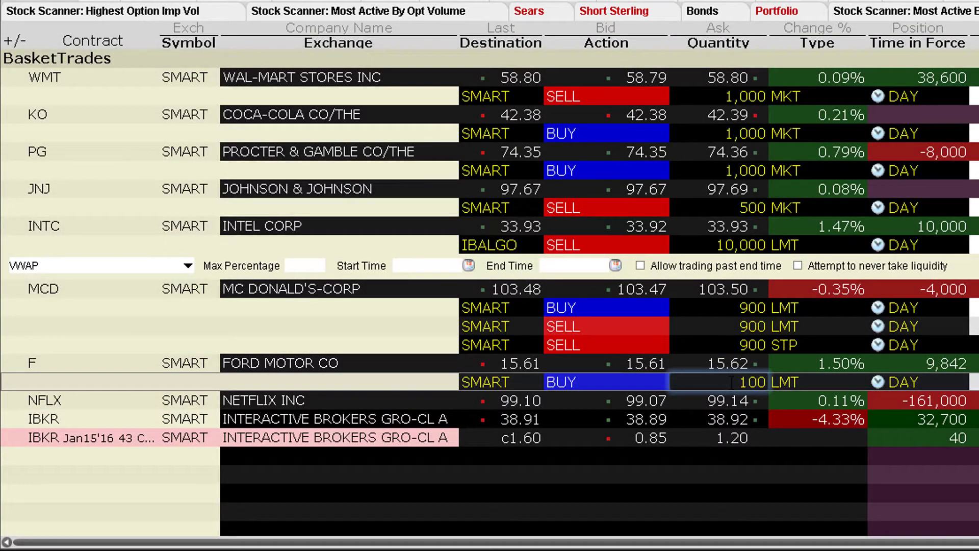
right_click(734, 386)
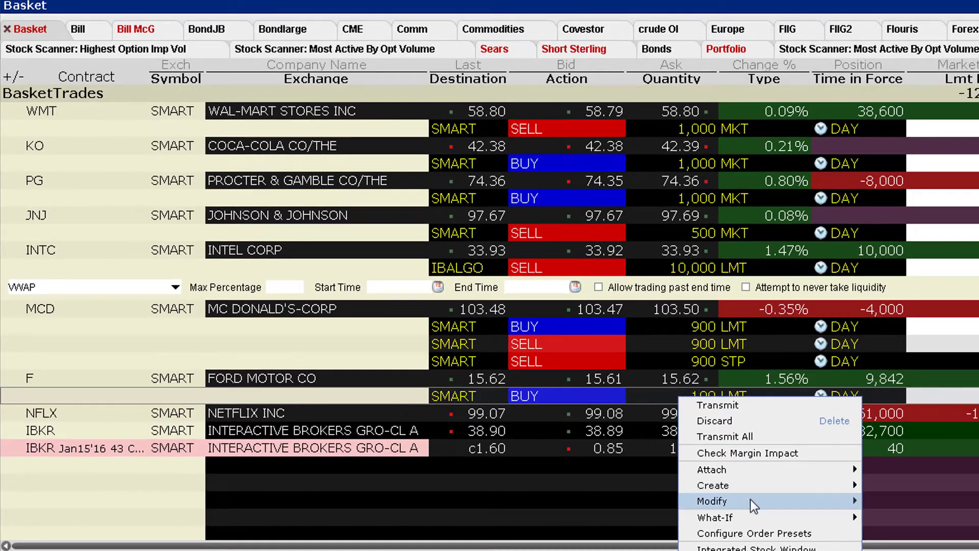
mouse_move(852, 485)
left_click(877, 501)
left_click(734, 161)
key("BackSpace")
type("5")
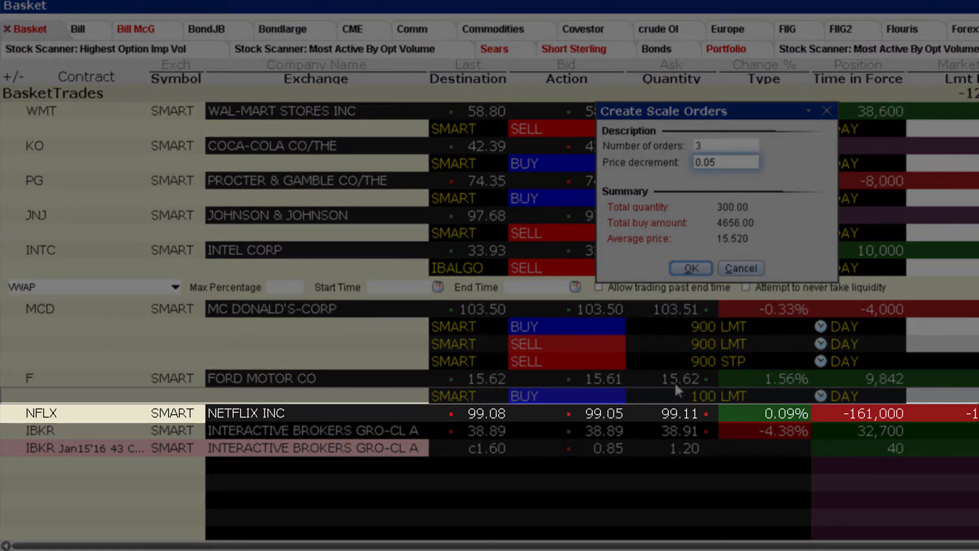
key("Return")
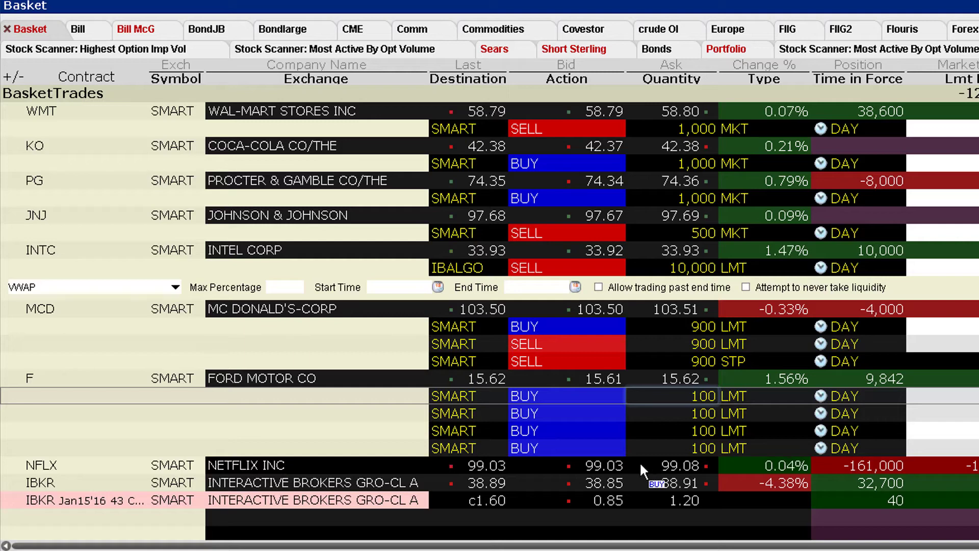
Create a limit order to sell 100 NFLX, routed to IBALGO with the DarkIce strategy.
left_click(604, 464)
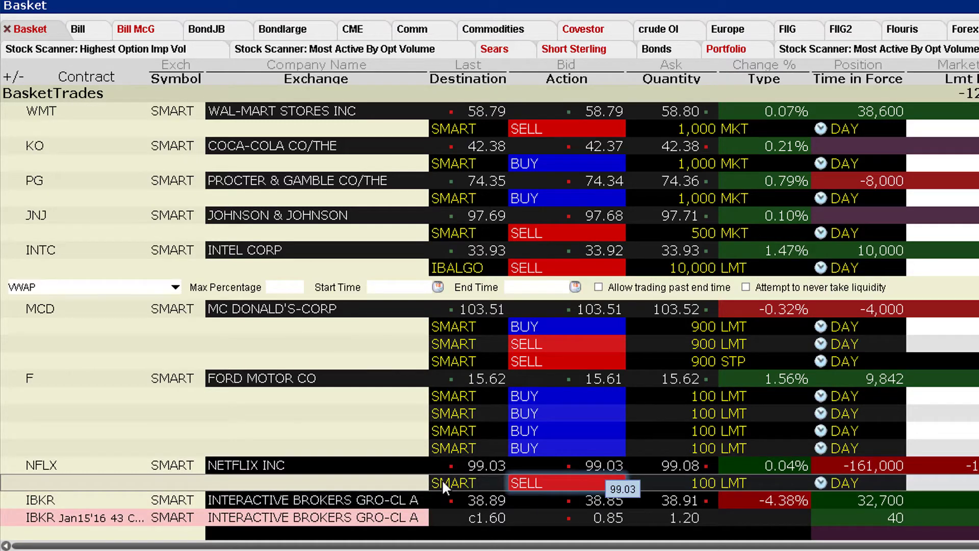
left_click(443, 483)
left_click(467, 464)
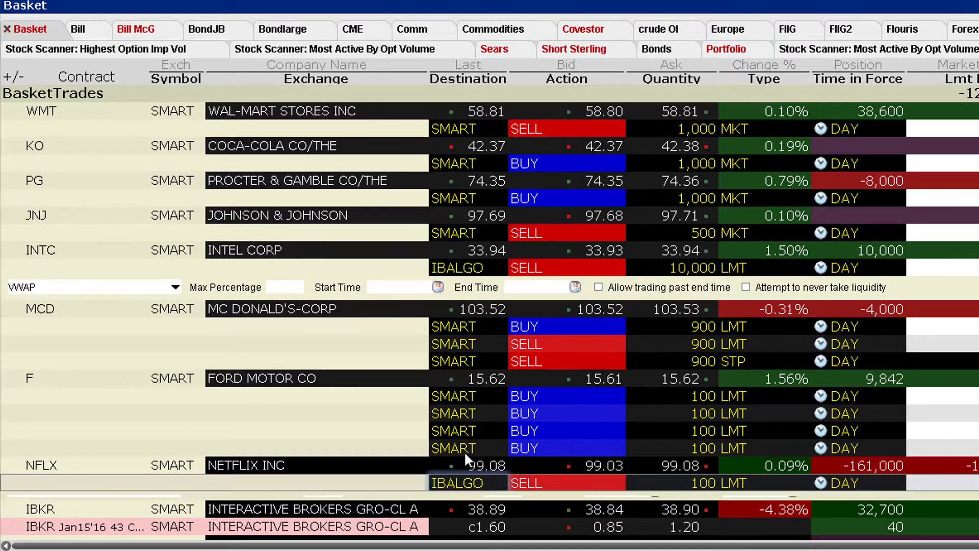
left_click(170, 504)
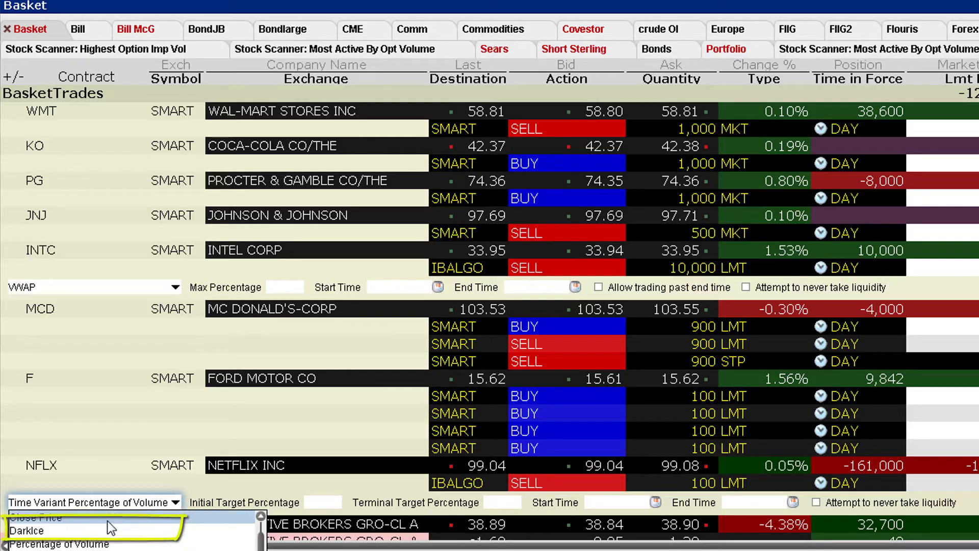
left_click(29, 530)
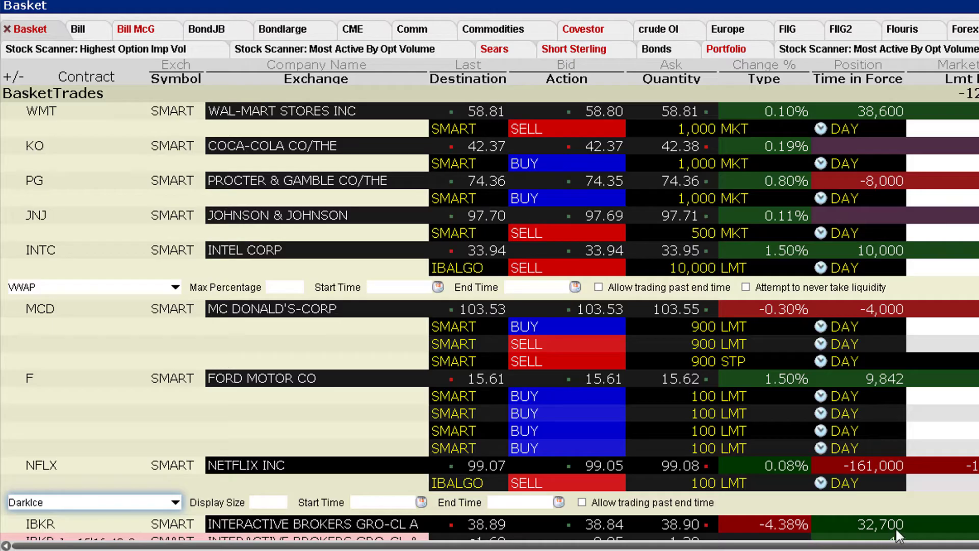
Create a limit order to buy 10 of the IBKR Jan15'16 43 call at a price of 1.02.
scroll(489, 316, "down", 1)
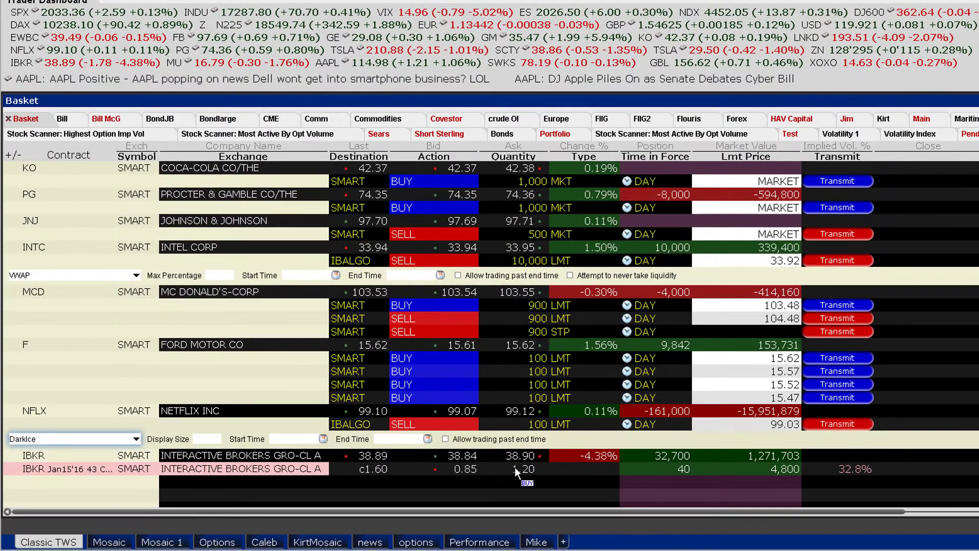
left_click(515, 468)
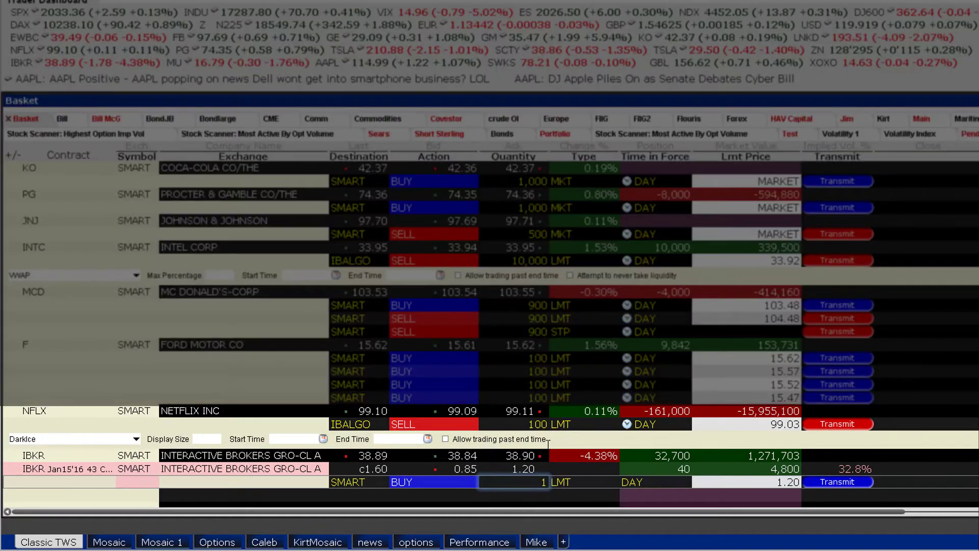
left_click(542, 479)
left_click(556, 432)
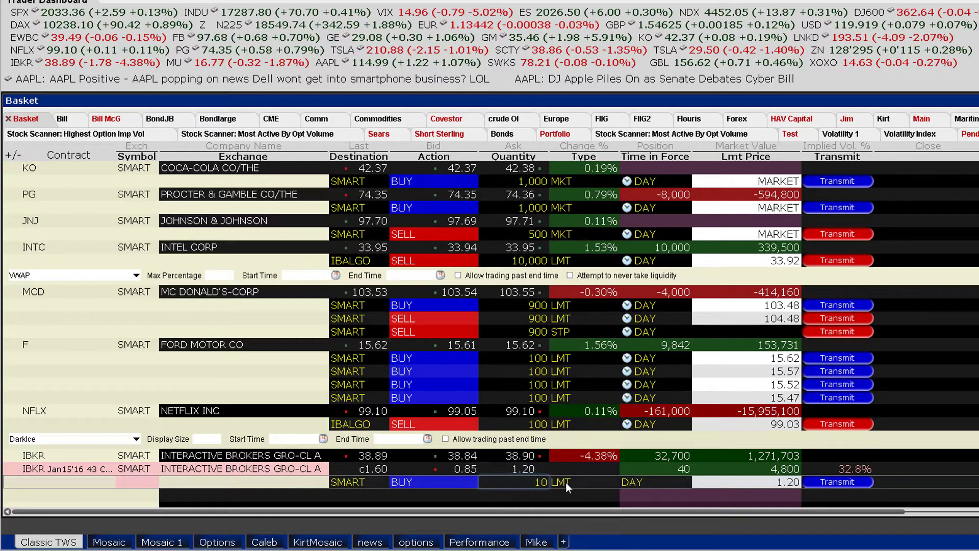
left_click(716, 482)
left_click(827, 545)
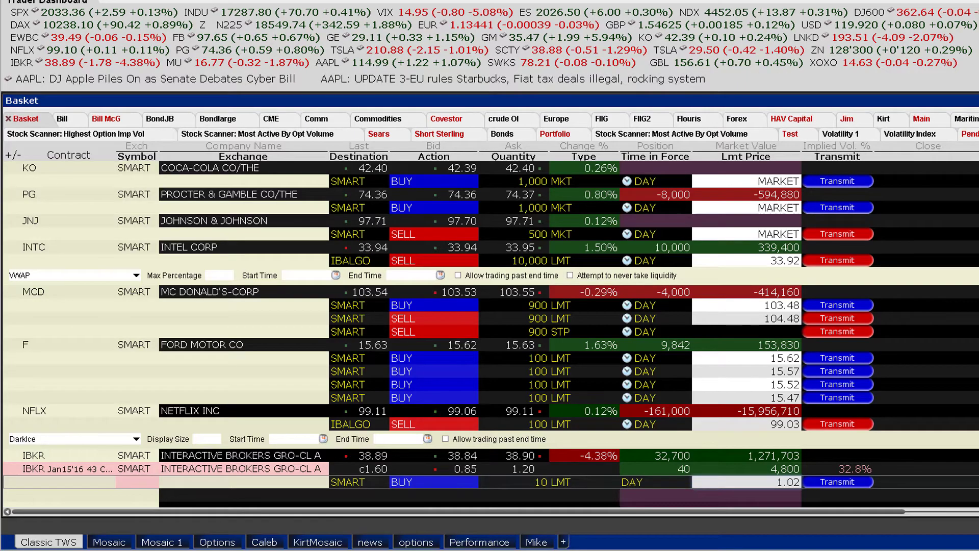
Set the display size of the NFLX DarkIce order to 1000.
left_click(219, 439)
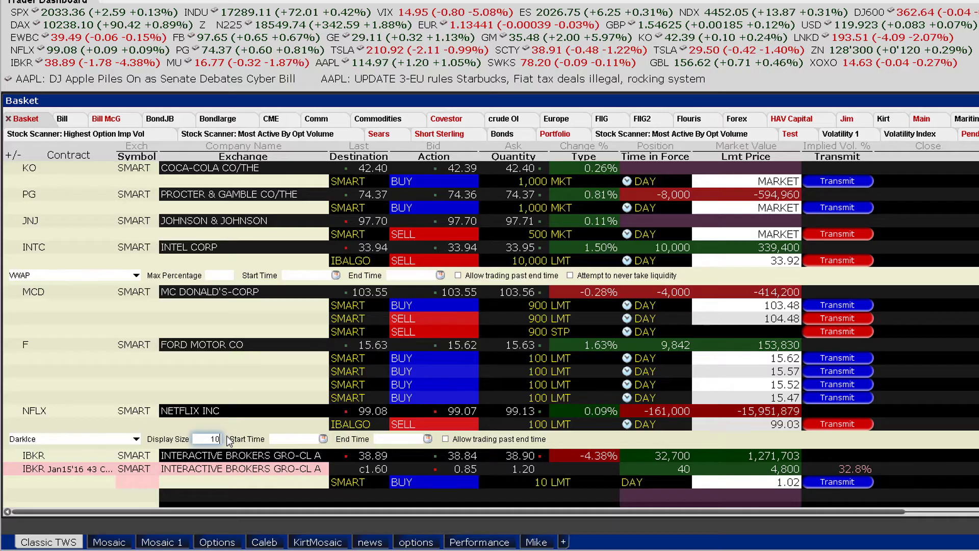
key("Tab")
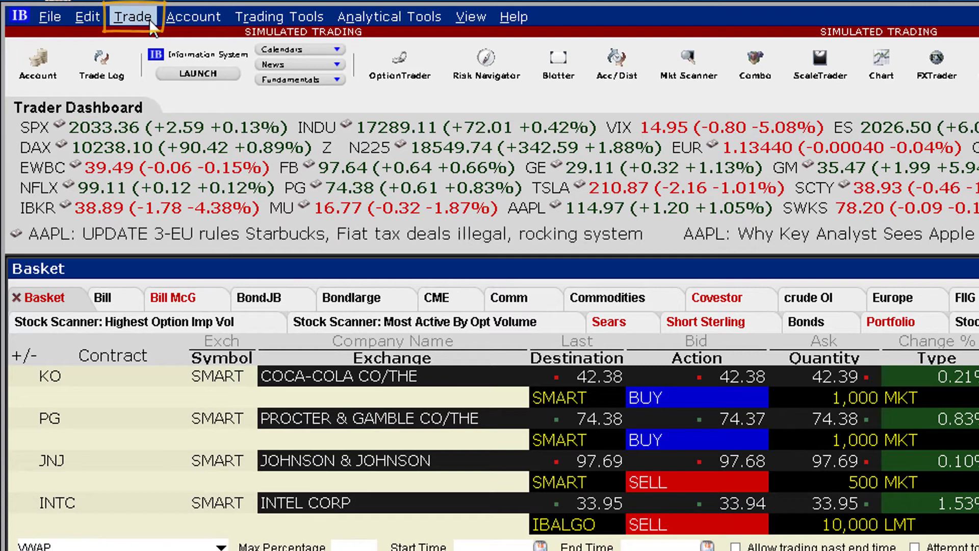
Save the entered orders as a basket file at C:\Jts\Basket.csv.
left_click(152, 23)
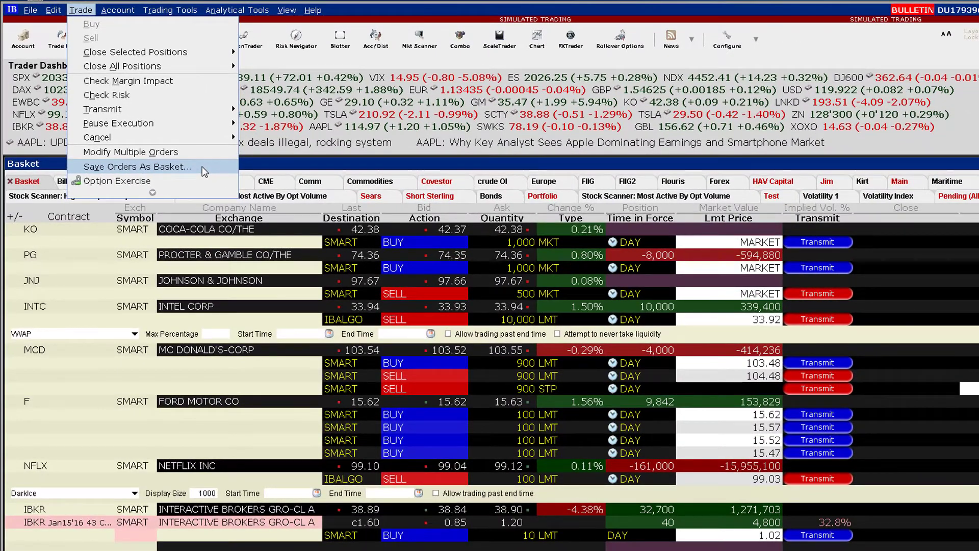
left_click(204, 171)
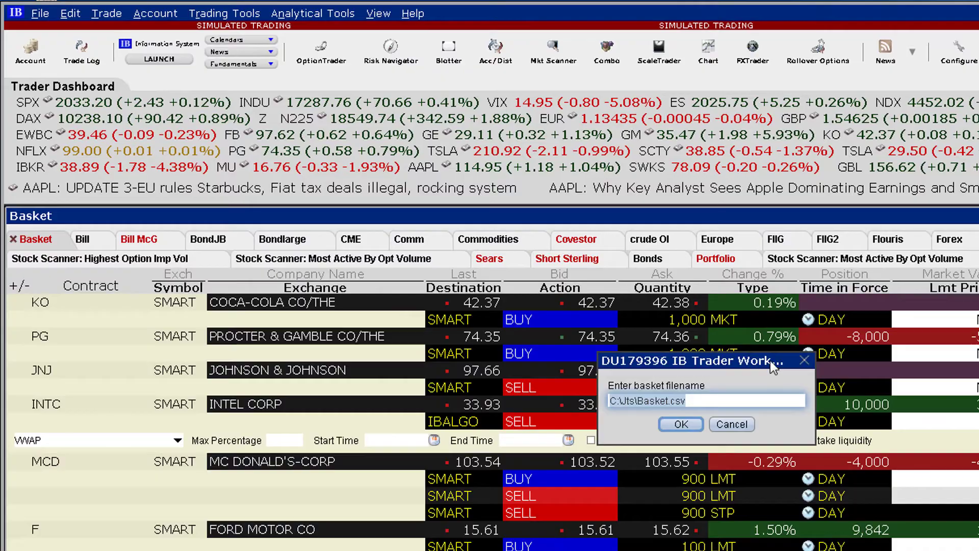
left_click_drag(635, 357, 222, 265)
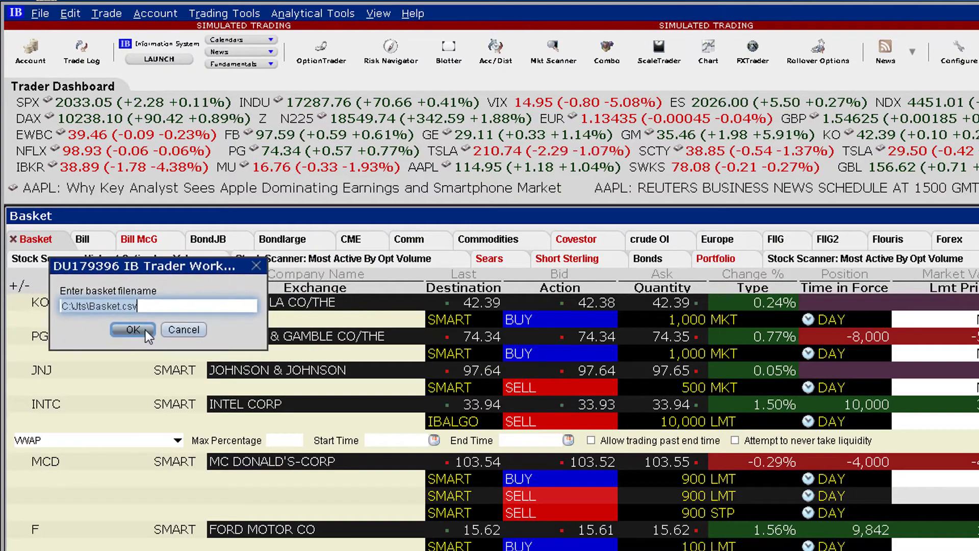
left_click(146, 330)
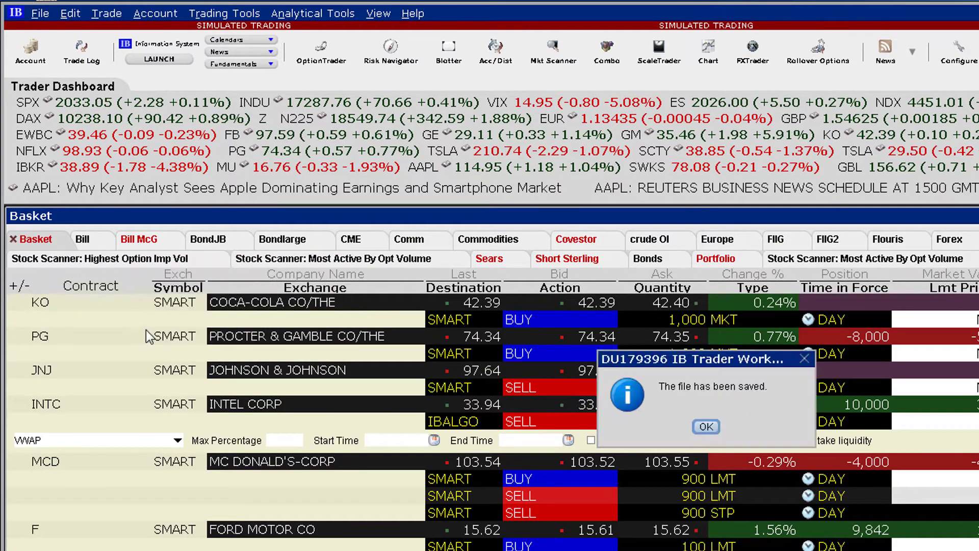
left_click(705, 427)
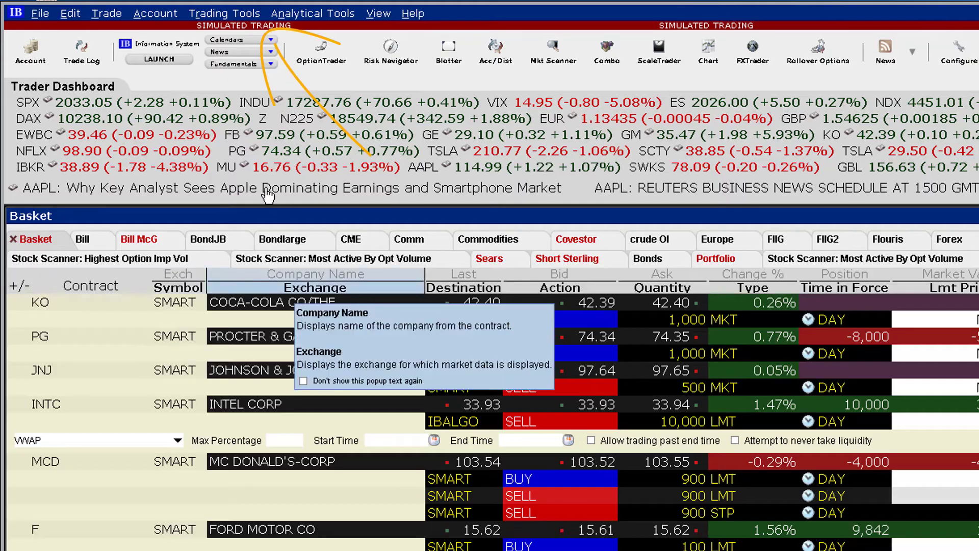
Open BasketTrader and load the orders from Basket.csv in the Jts folder.
left_click(225, 14)
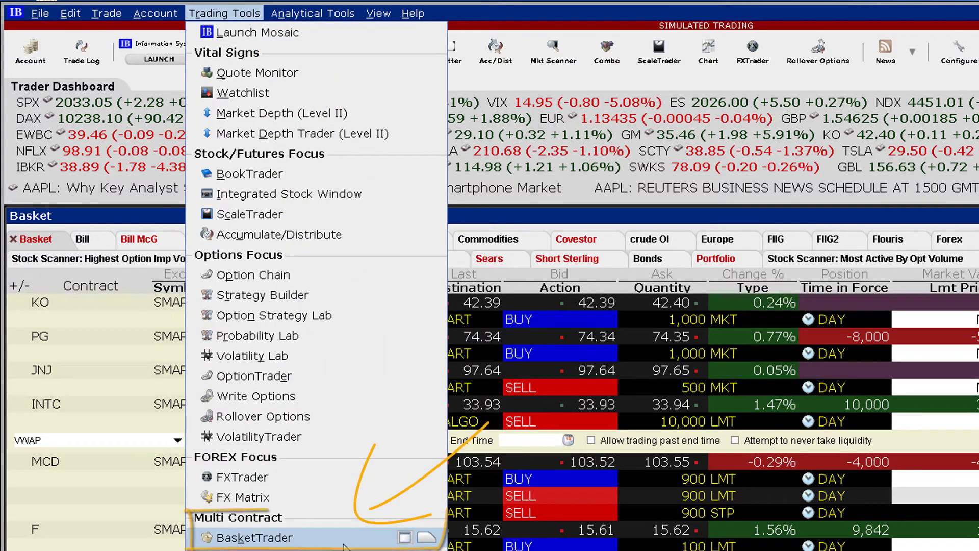
left_click(370, 540)
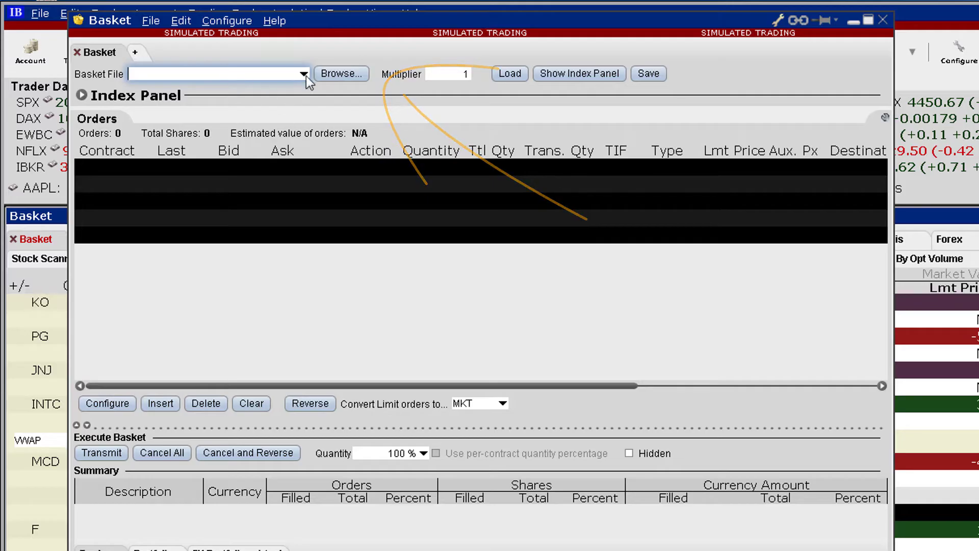
left_click(343, 74)
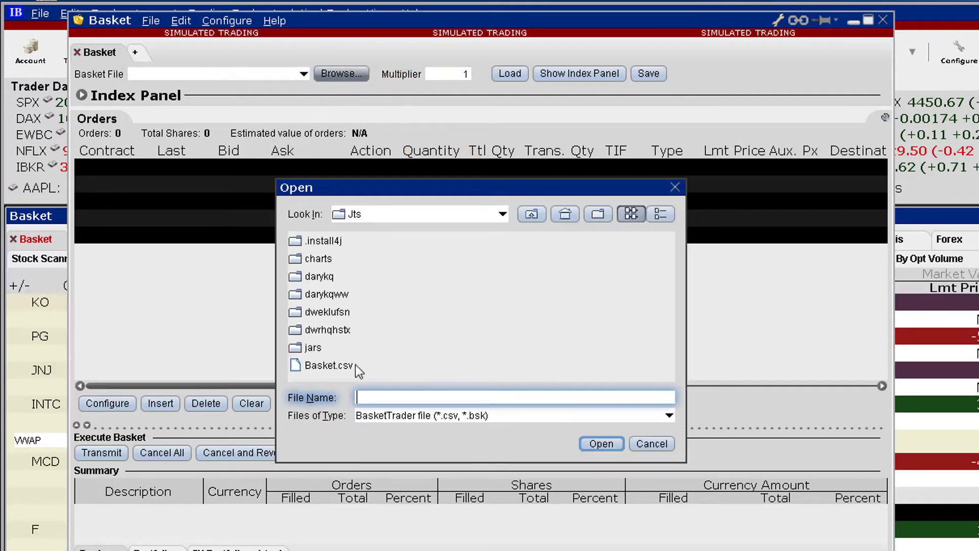
left_click(329, 367)
left_click(609, 444)
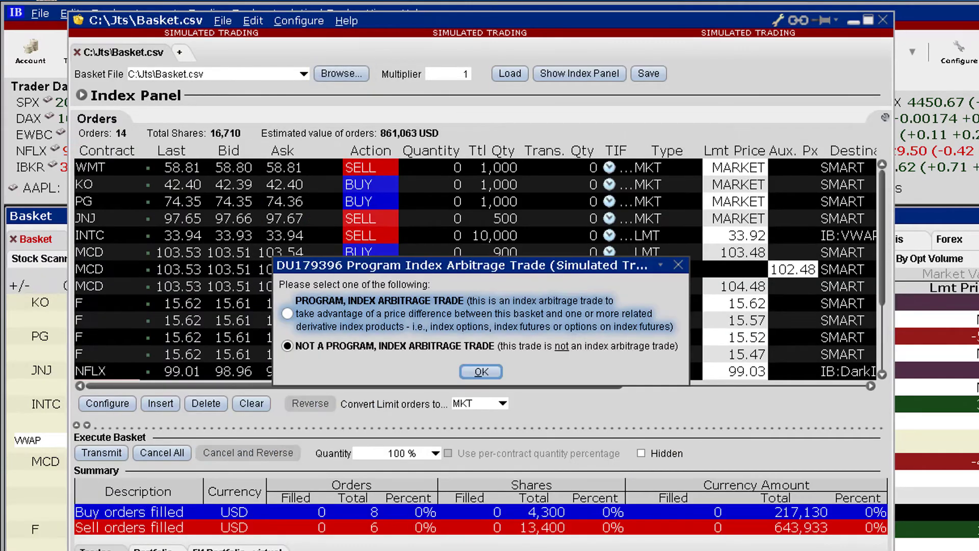
Declare the basket not a program index arbitrage trade and cancel all original orders on the Basket page.
left_click(493, 383)
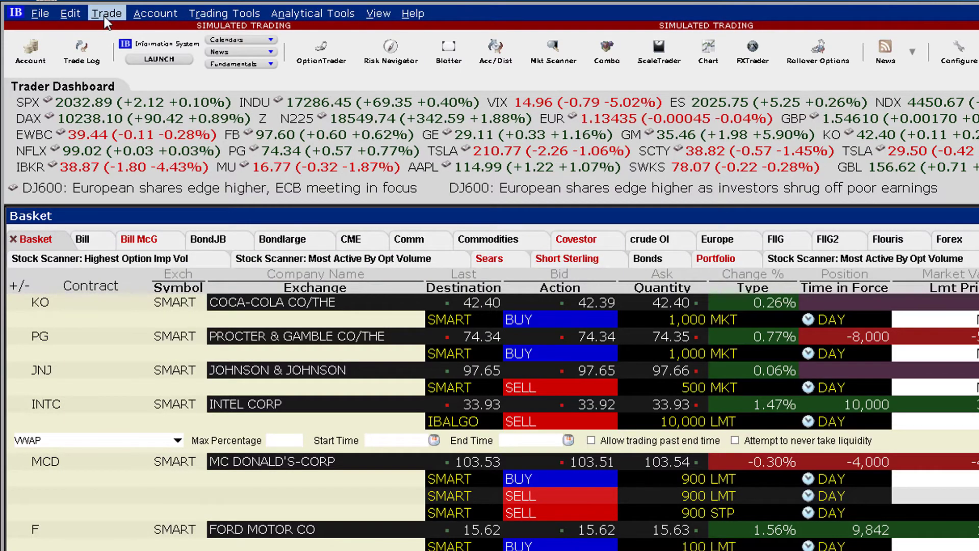
left_click(106, 14)
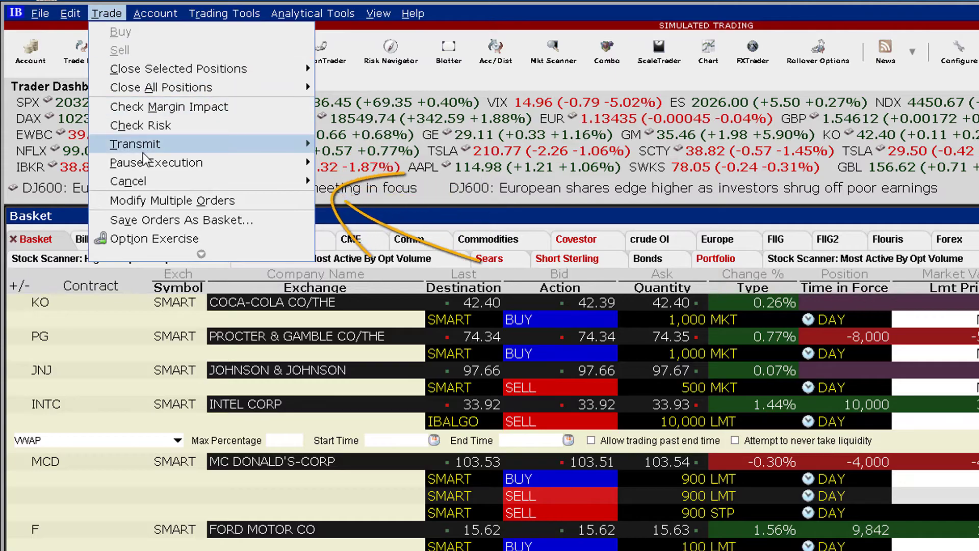
mouse_move(306, 181)
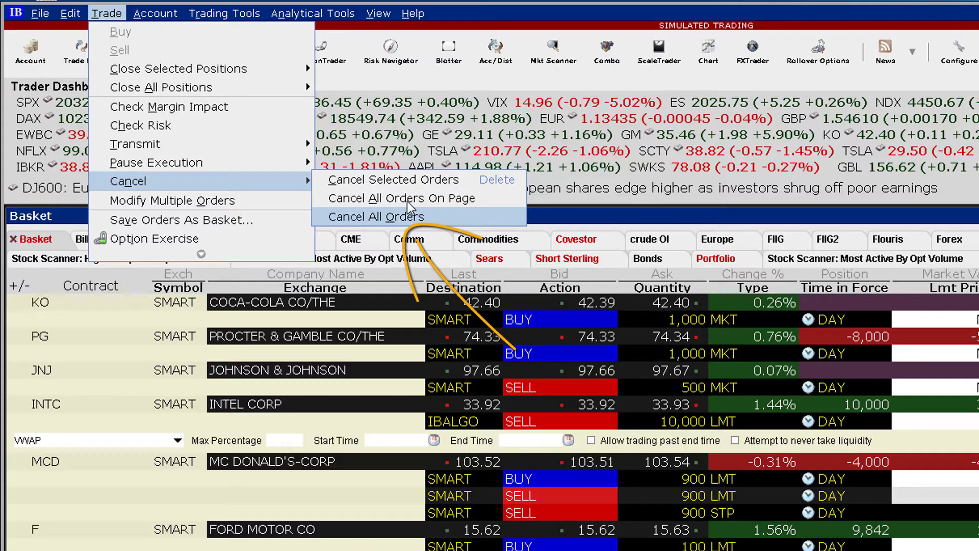
left_click(407, 200)
left_click(774, 441)
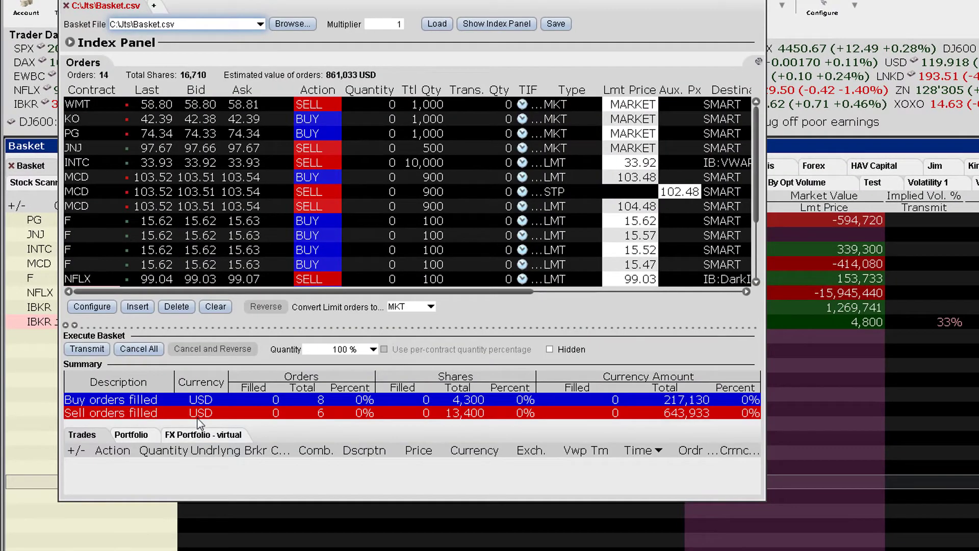
Keep the execution quantity unit as %, enlarge the BasketTrader window and transmit the whole basket at 100 %.
left_click(373, 350)
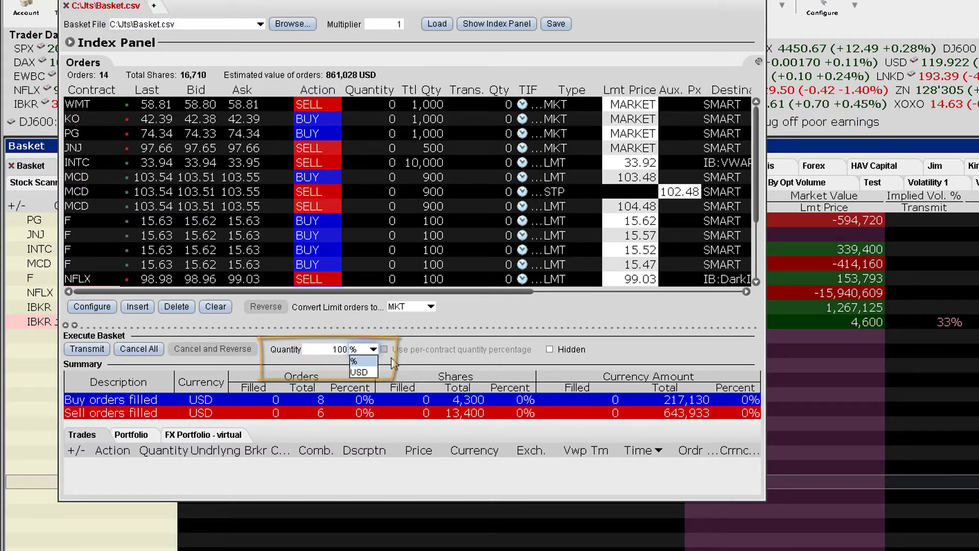
left_click(394, 360)
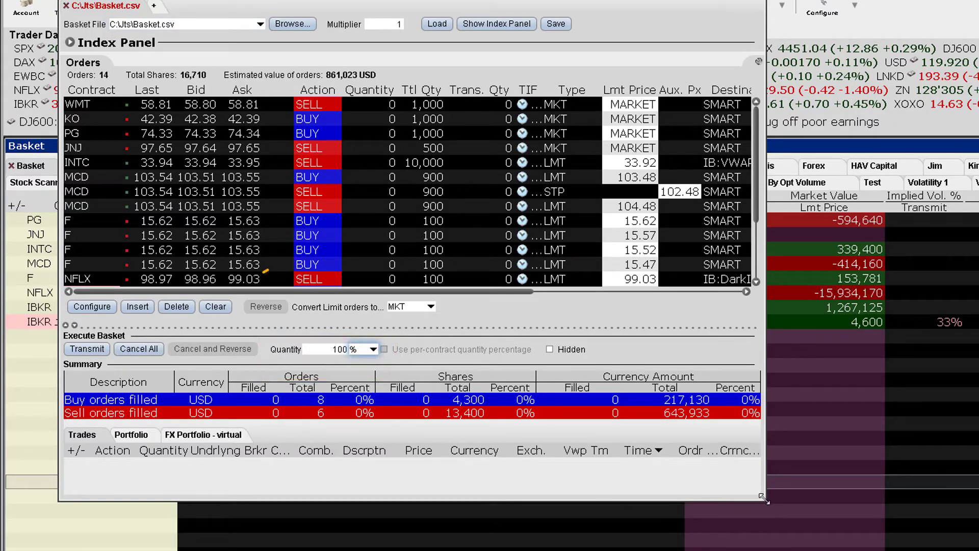
left_click_drag(764, 496, 874, 548)
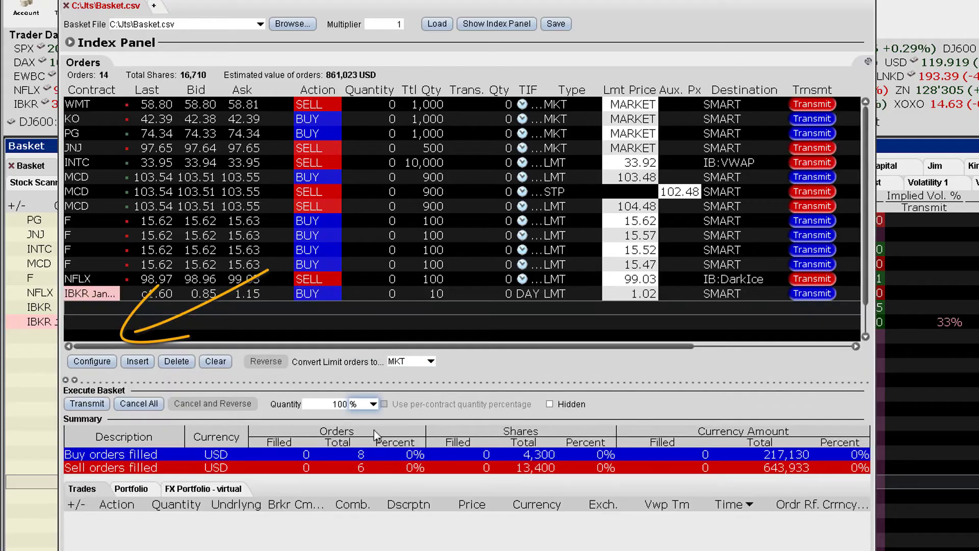
left_click(102, 403)
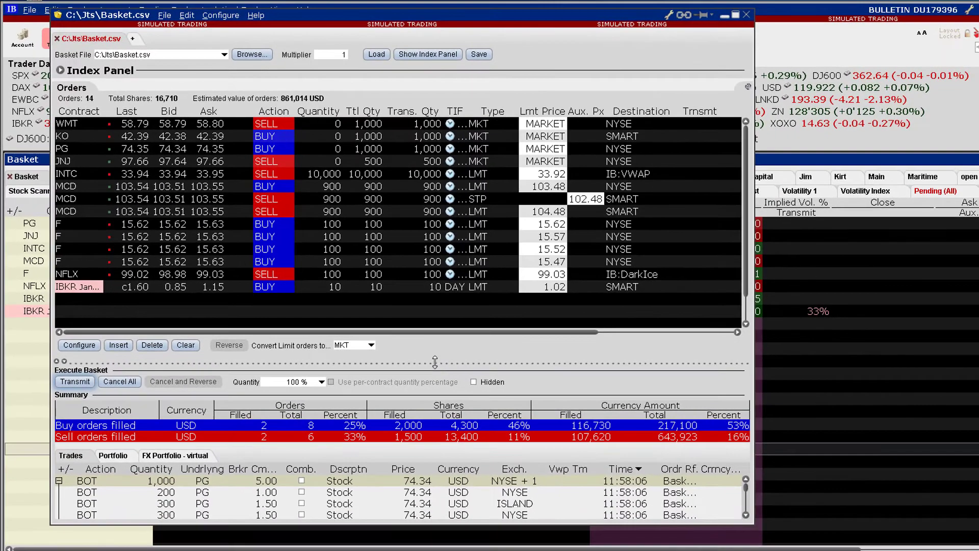
Enlarge the trades area below the basket summary and collapse the PG, KO, WMT and JNJ execution details.
left_click_drag(454, 367, 433, 253)
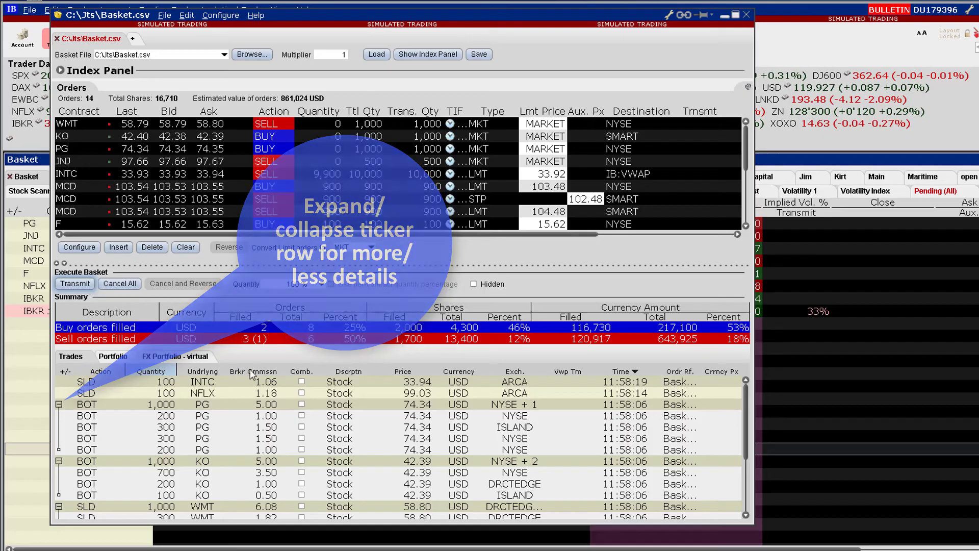
left_click(60, 405)
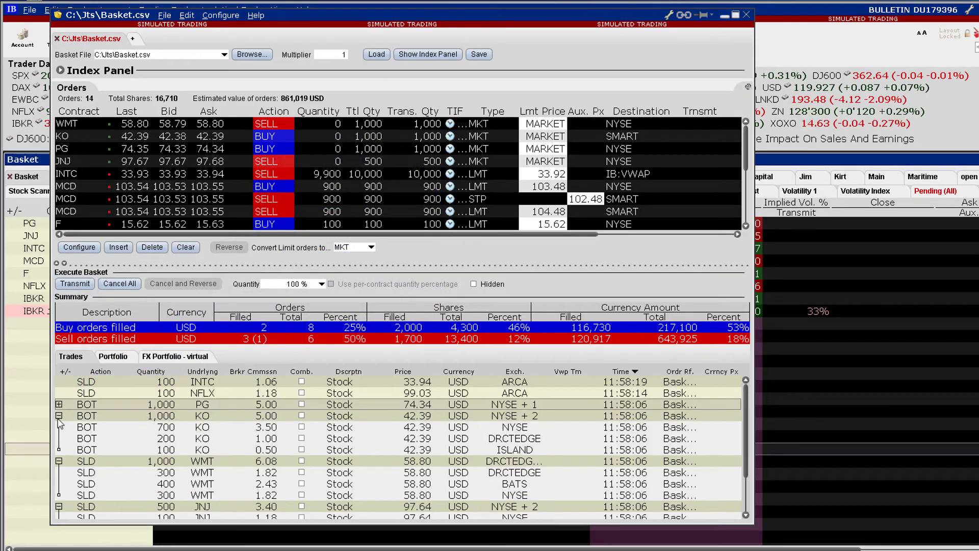
left_click(59, 415)
left_click(59, 427)
left_click(59, 439)
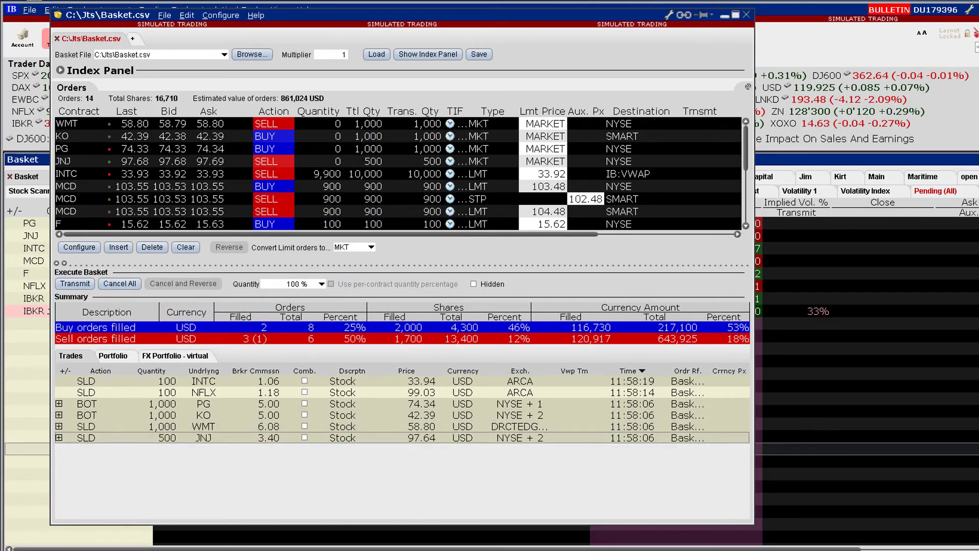
Expand the PG and JNJ trades to show their individual executions.
left_click(59, 442)
left_click(58, 518)
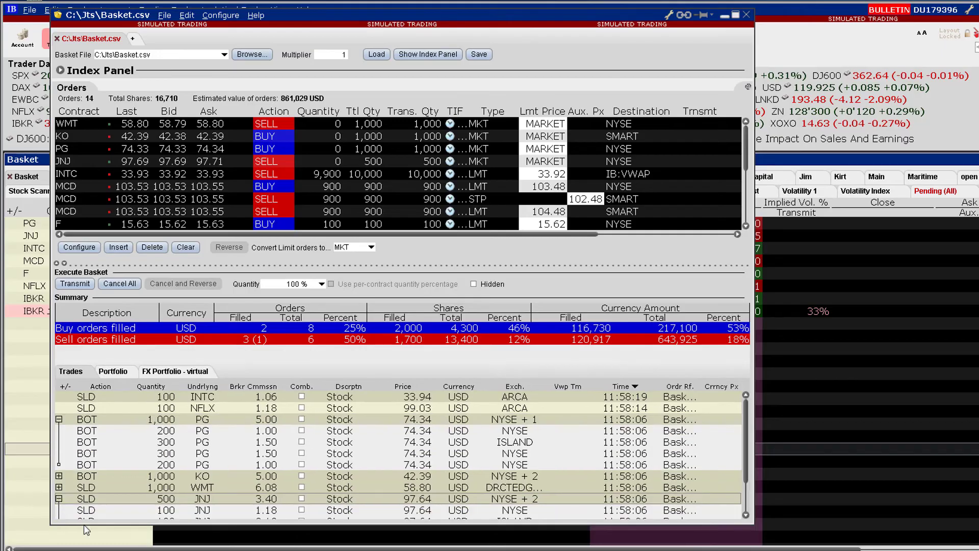